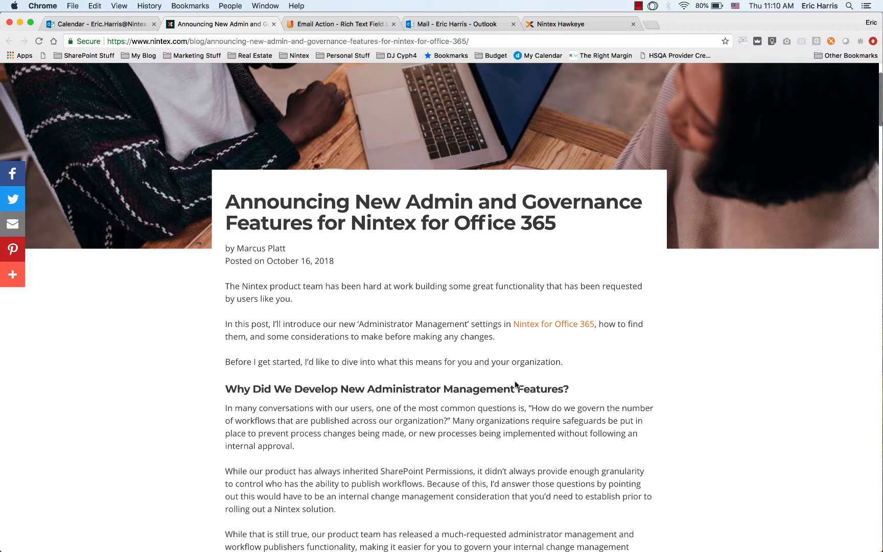
# Step: Read the blog post's sections on why administrator management was developed and how Nintex administrator permissions are assigned
pyautogui.scroll(-5, 515, 384)
pyautogui.scroll(-1, 515, 382)
pyautogui.scroll(-2, 515, 383)
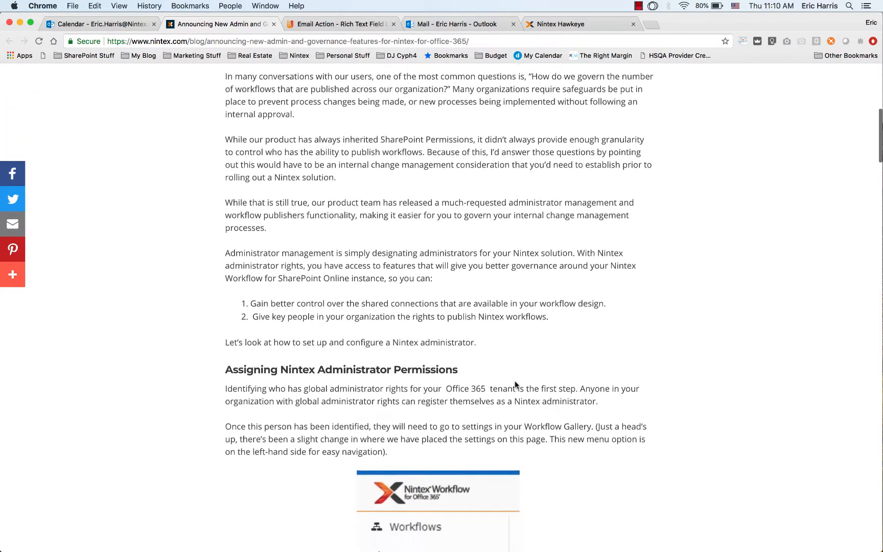
pyautogui.scroll(-1, 515, 382)
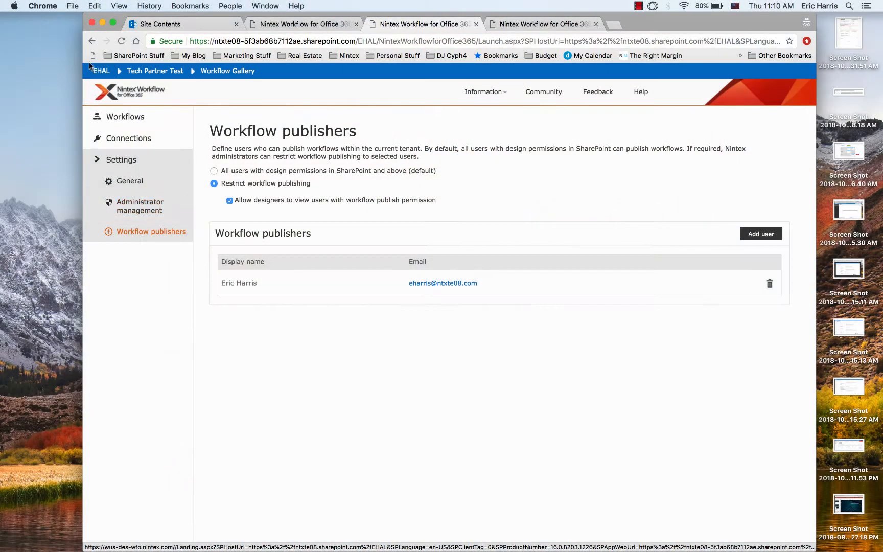
# Step: Open the Nintex Workflow for Office 365 app from the EHAL site's contents in a maximised browser window
pyautogui.click(113, 22)
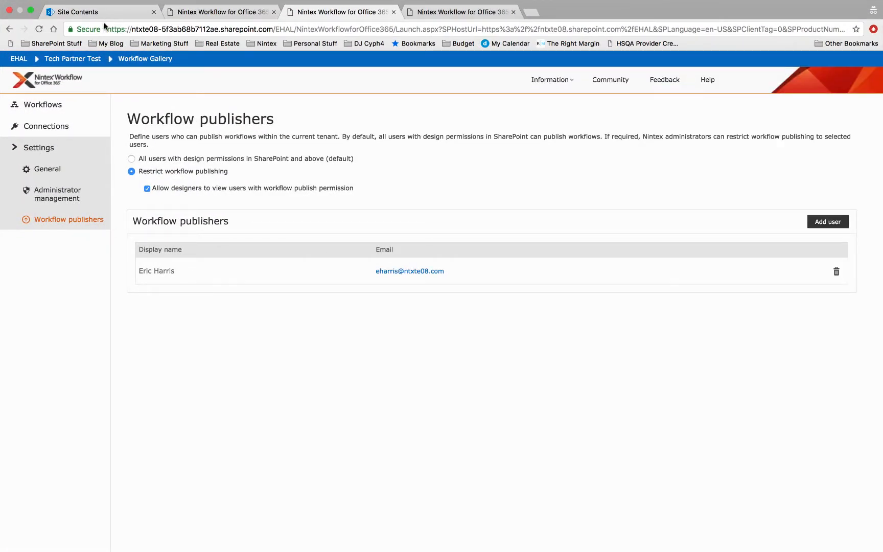
pyautogui.click(37, 112)
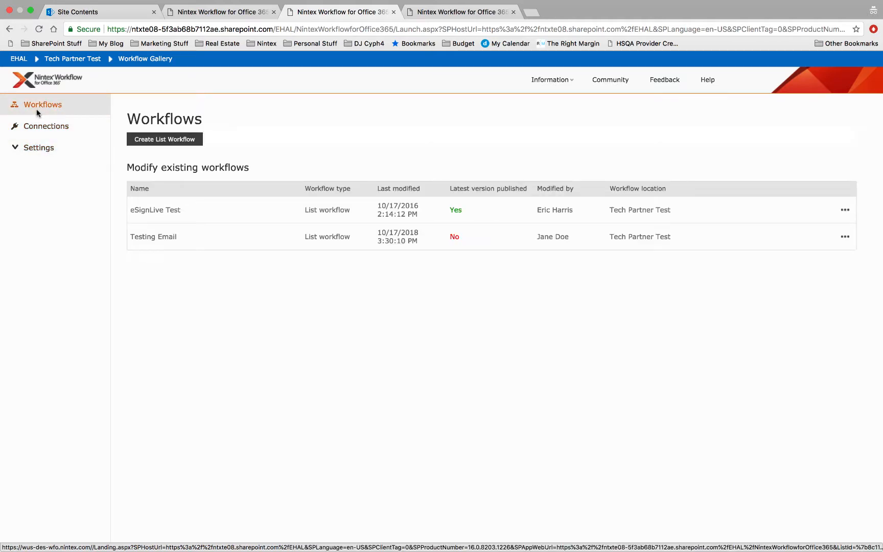
pyautogui.click(98, 11)
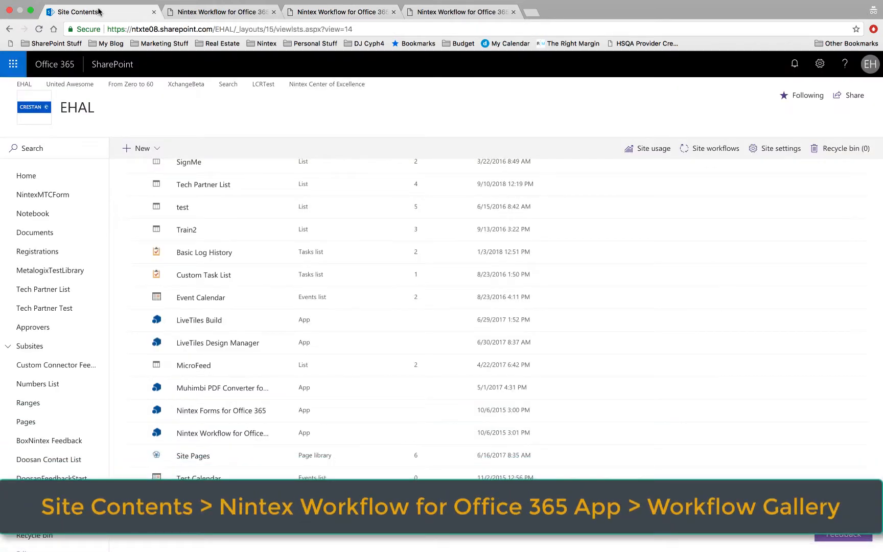
pyautogui.click(817, 69)
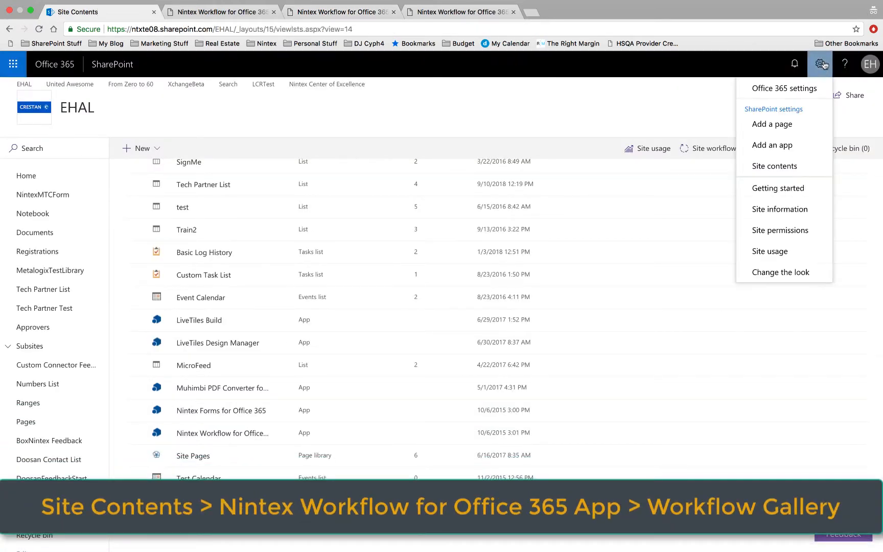
pyautogui.click(781, 167)
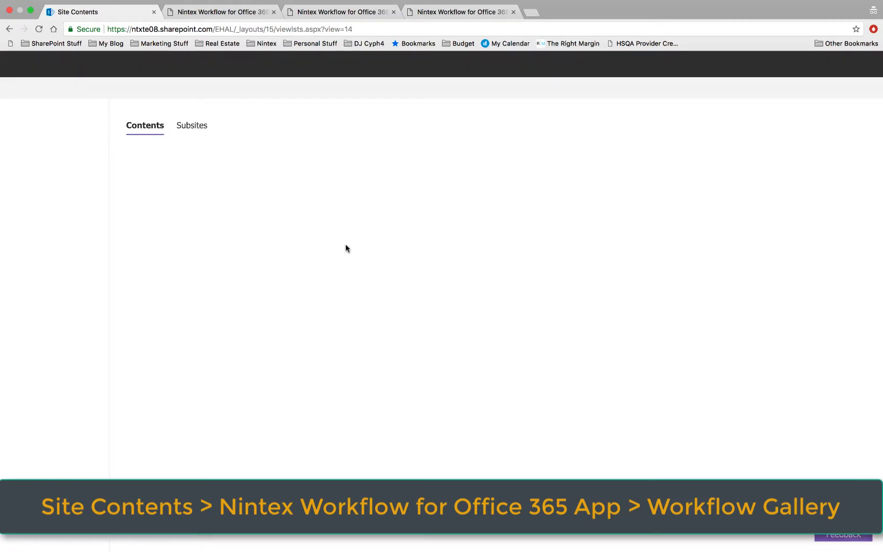
pyautogui.scroll(-15, 345, 248)
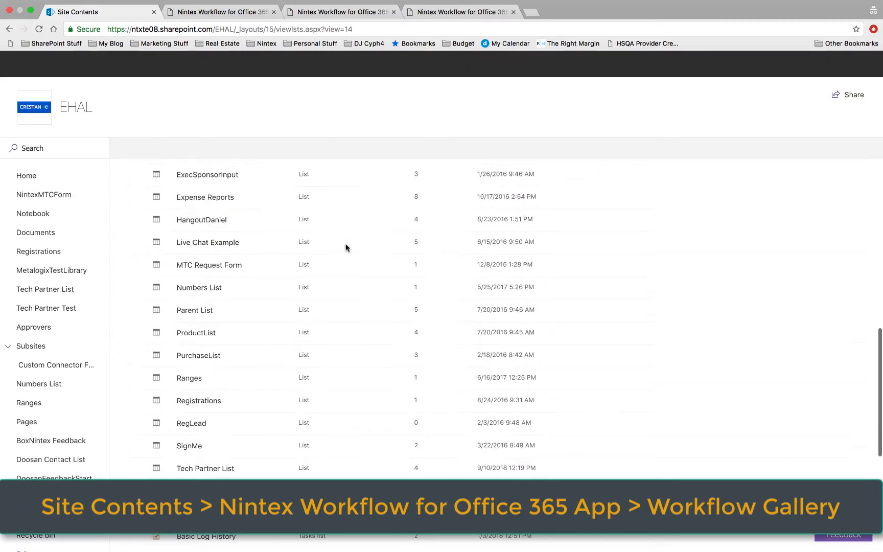
pyautogui.scroll(-3, 346, 247)
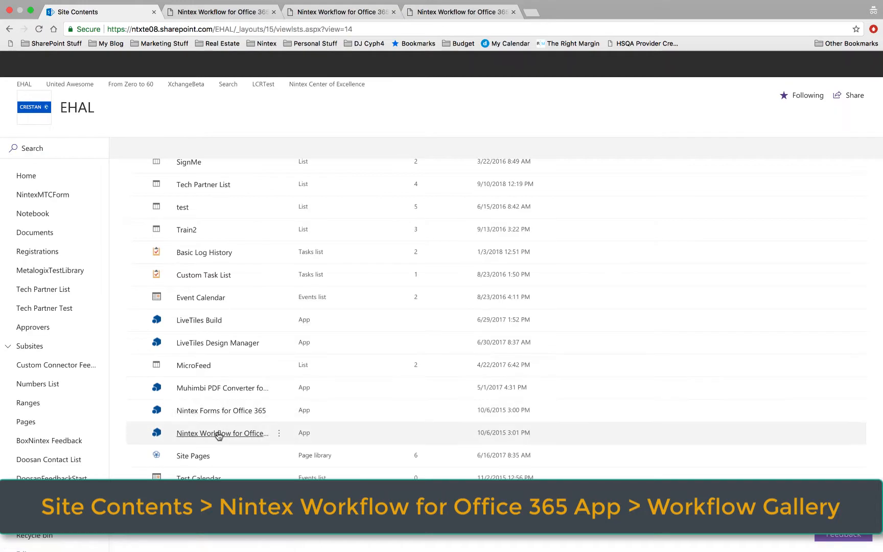
pyautogui.click(217, 434)
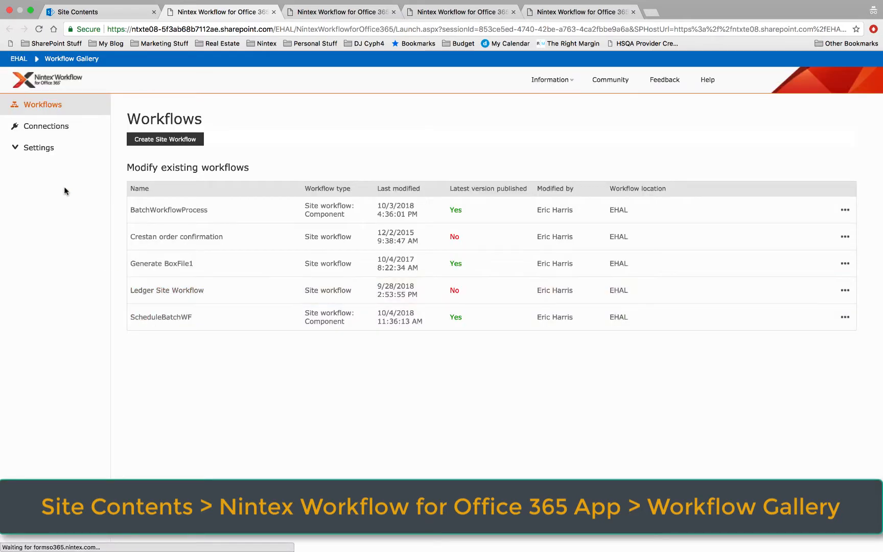
# Step: Open the Administrator management settings of the Workflow Gallery, looking at the General settings as well
pyautogui.click(55, 147)
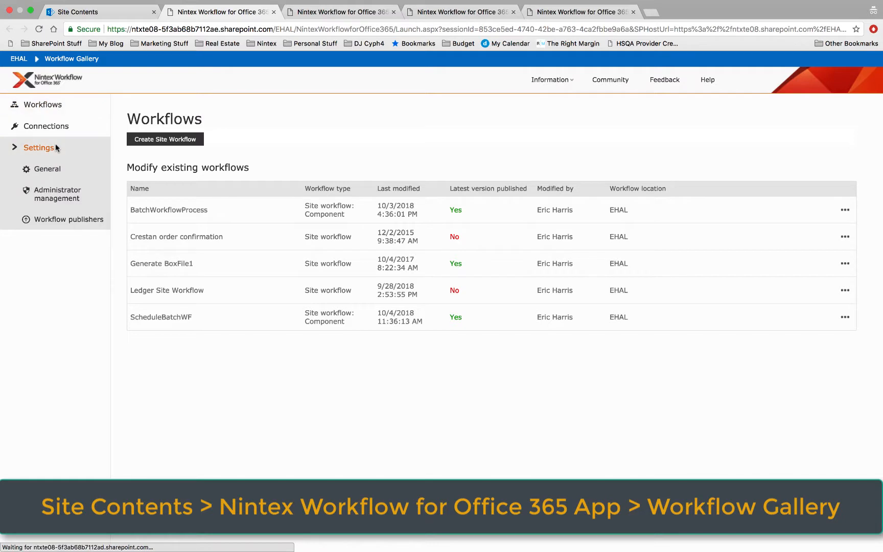
pyautogui.click(61, 197)
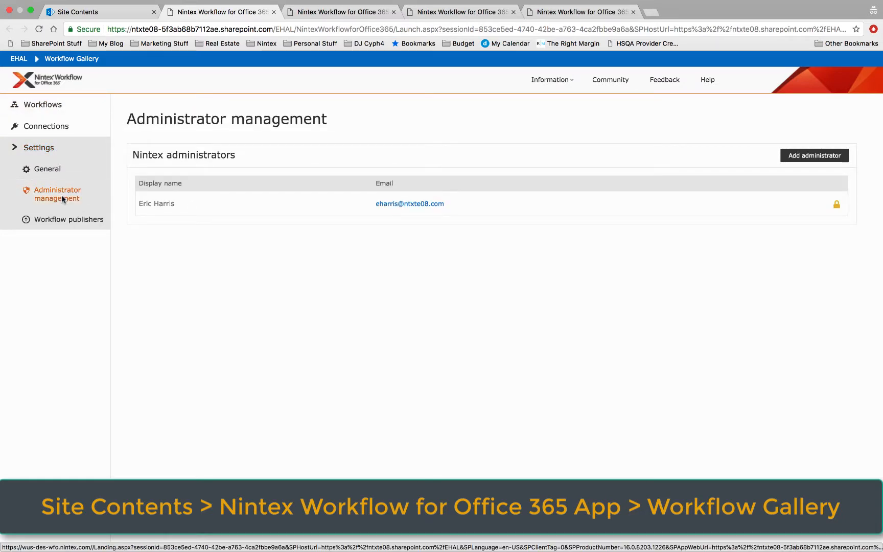
pyautogui.click(51, 168)
pyautogui.click(53, 193)
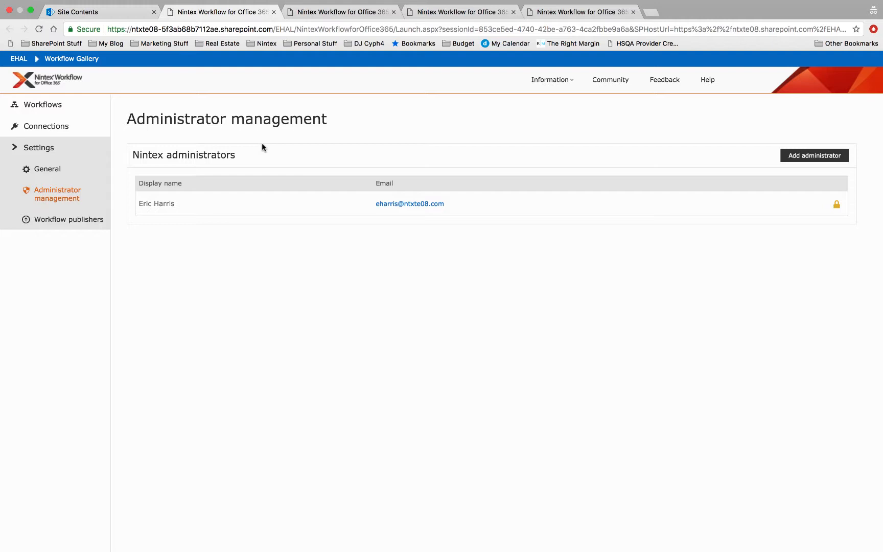
# Step: Find two users by their first names and add both of them as Nintex administrators
pyautogui.click(823, 158)
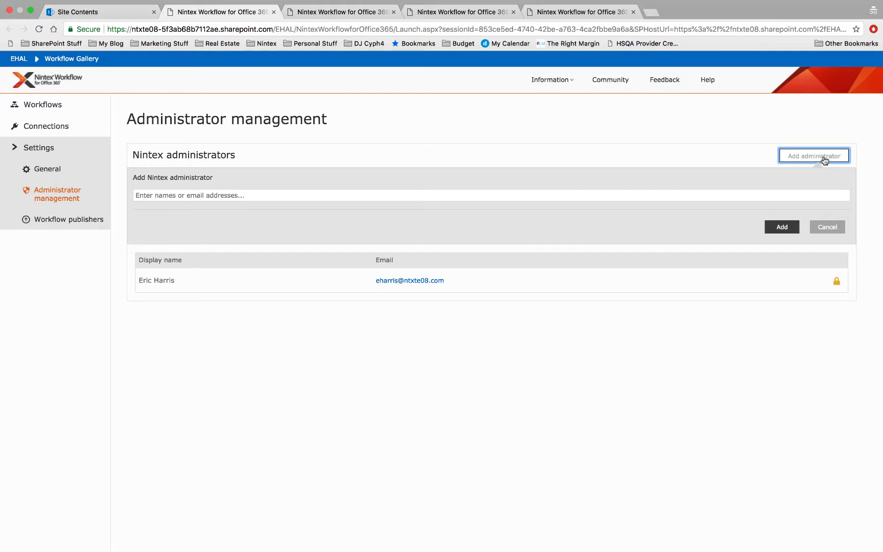
pyautogui.click(636, 193)
pyautogui.write('rich')
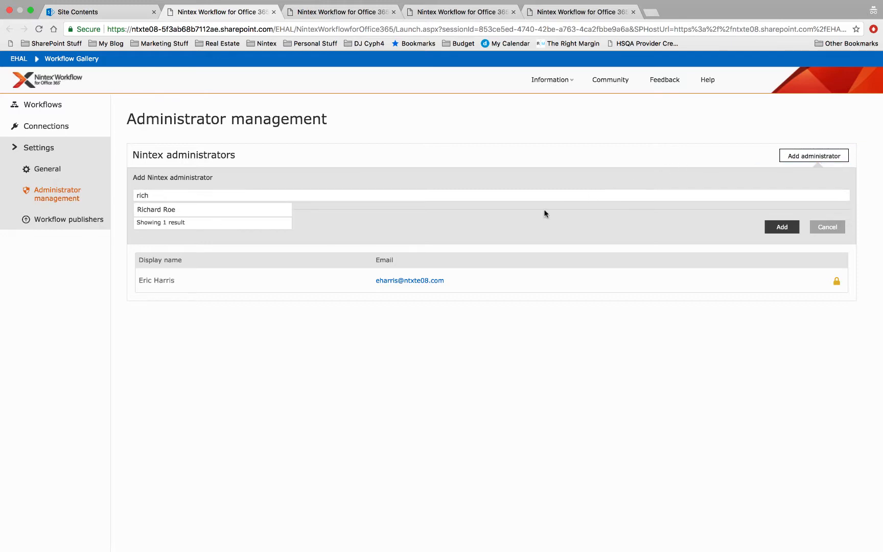
pyautogui.click(265, 209)
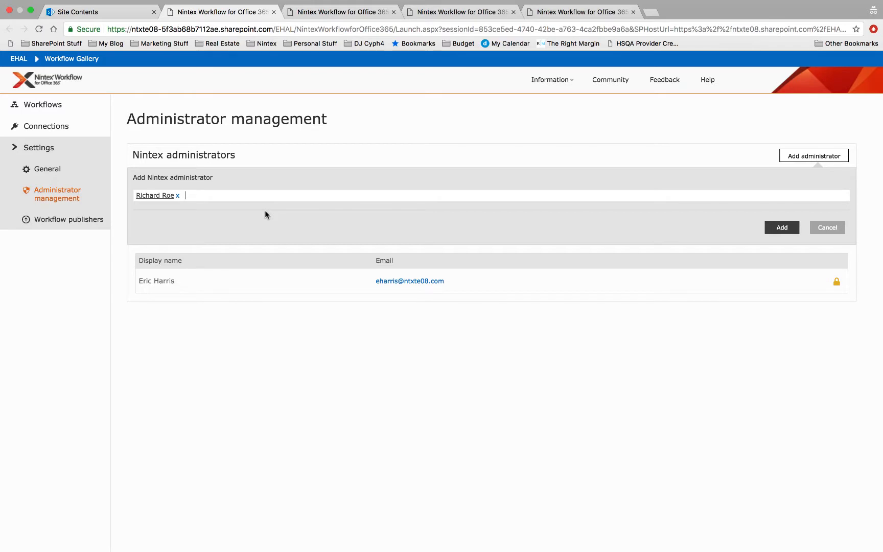
pyautogui.write('jane')
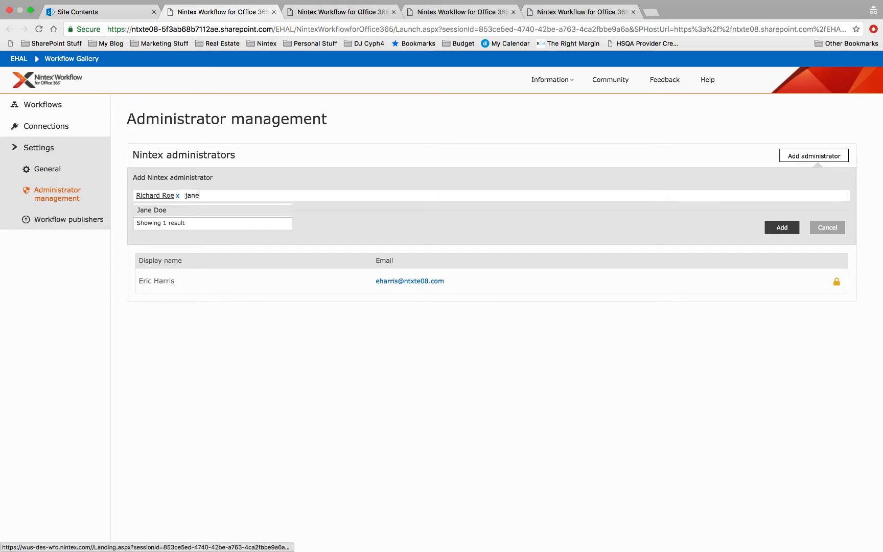
pyautogui.click(222, 211)
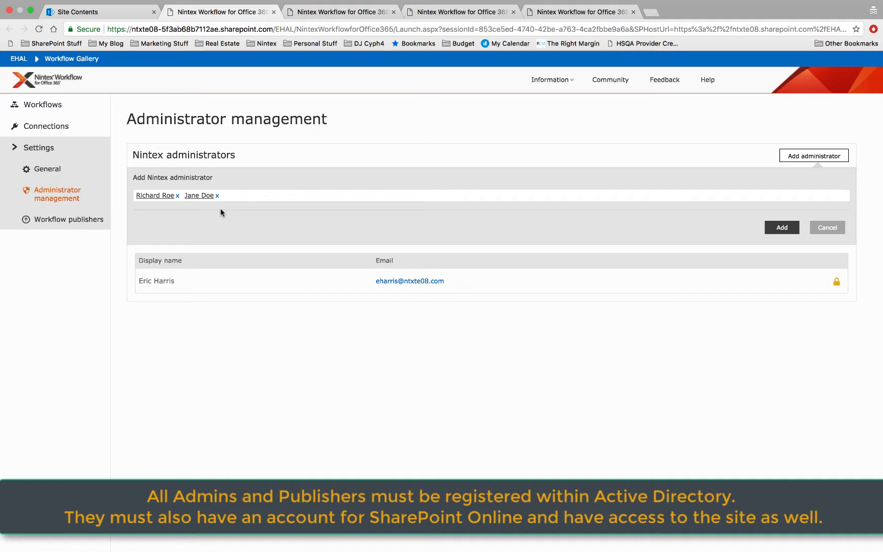
pyautogui.click(779, 228)
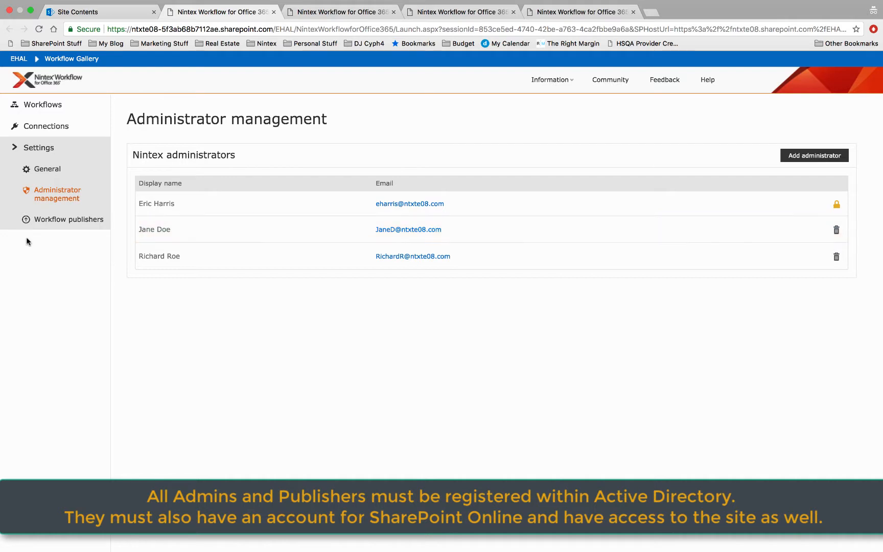
# Step: Remove the workflow publisher restrictions so that all users with design permissions in SharePoint and above can publish
pyautogui.click(58, 224)
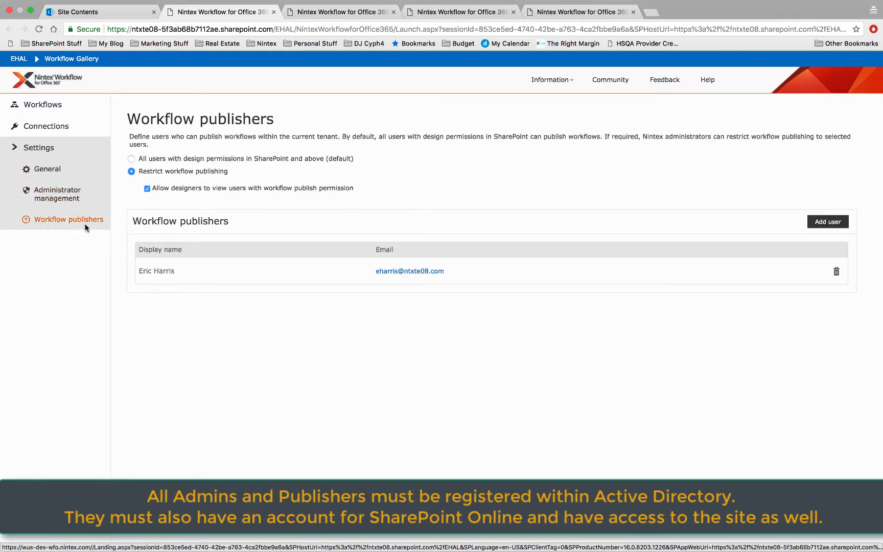
pyautogui.click(131, 159)
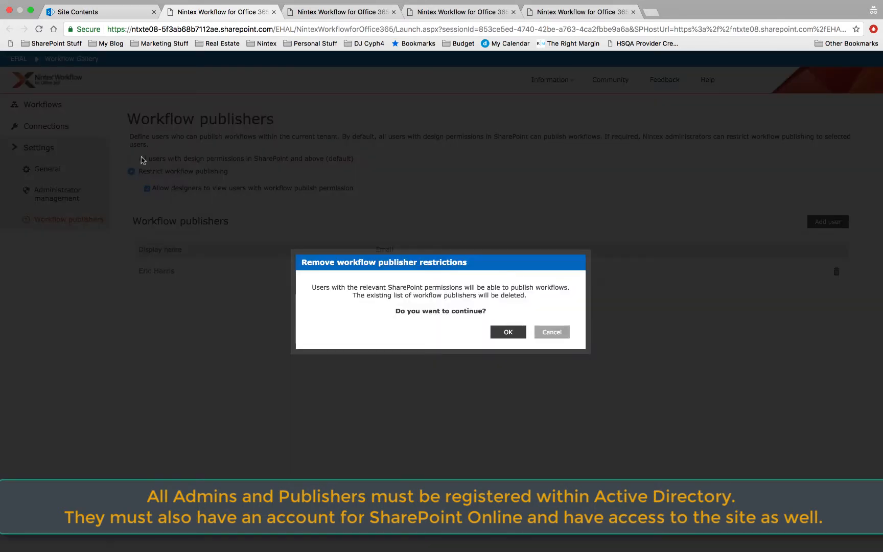
pyautogui.click(500, 330)
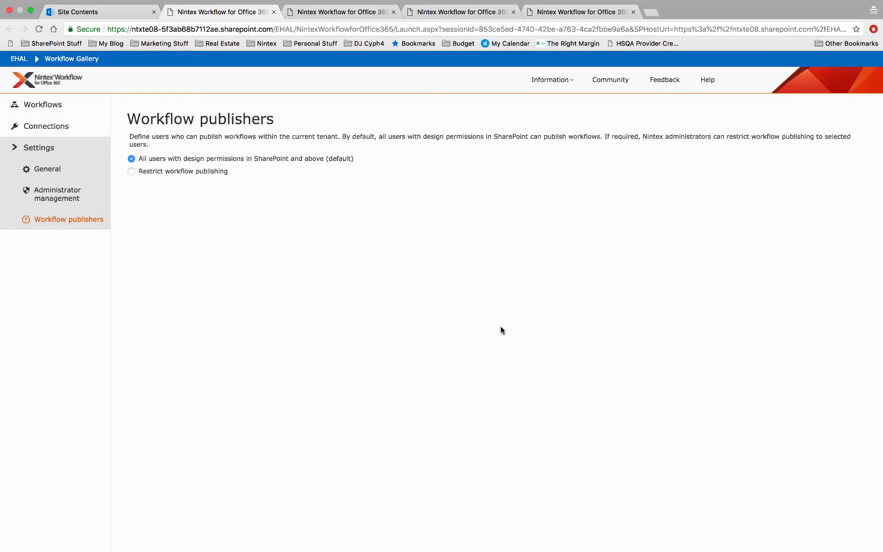
# Step: Restrict workflow publishing and add one of the new administrators as a workflow publisher
pyautogui.click(194, 172)
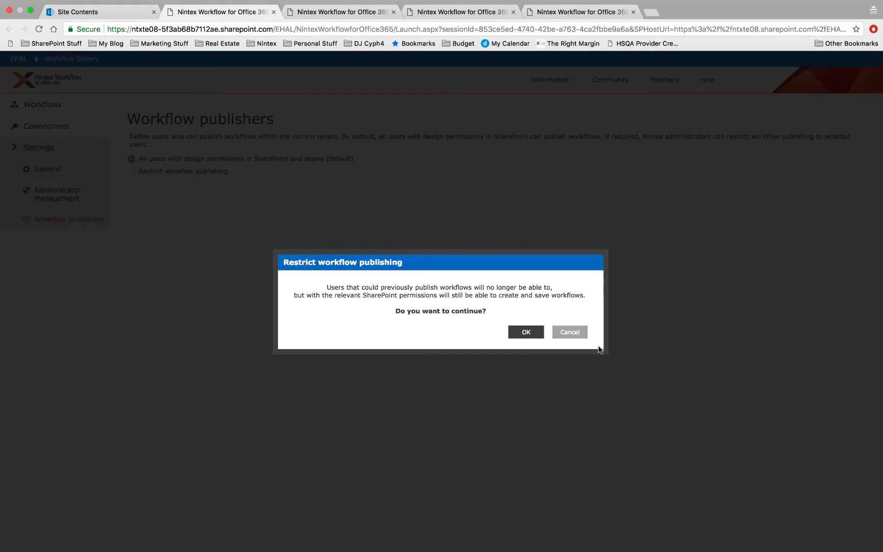
pyautogui.click(514, 334)
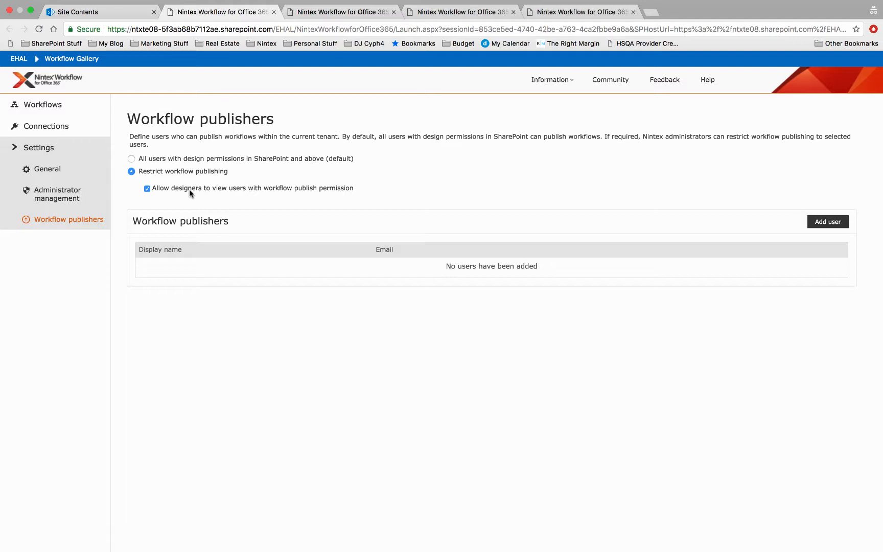
pyautogui.click(832, 223)
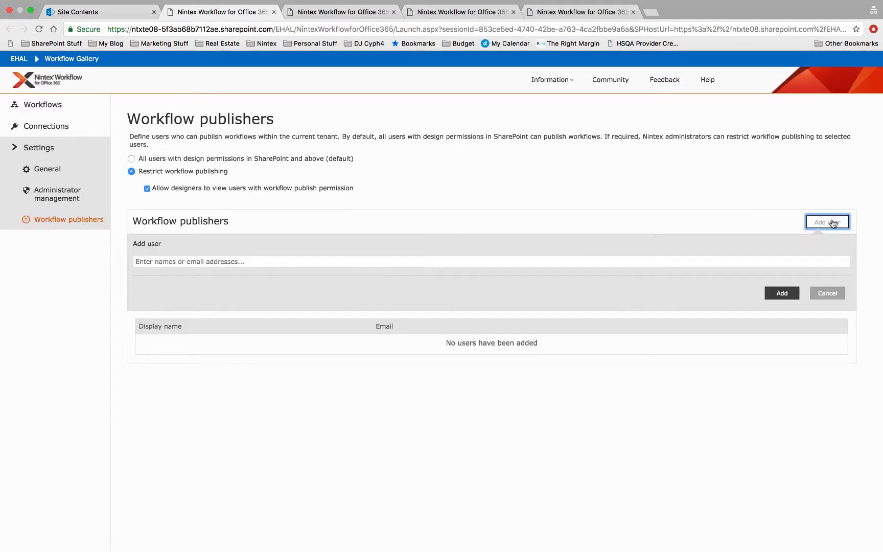
pyautogui.click(566, 264)
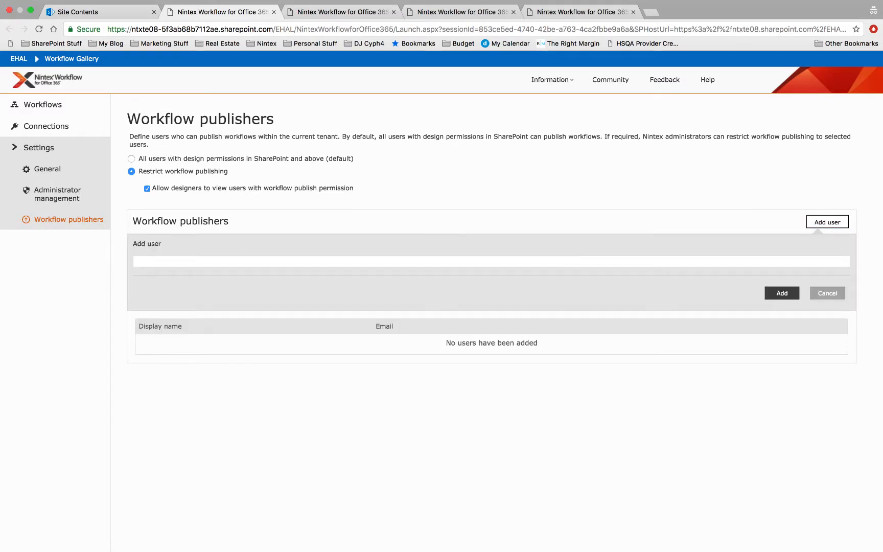
pyautogui.write('richar')
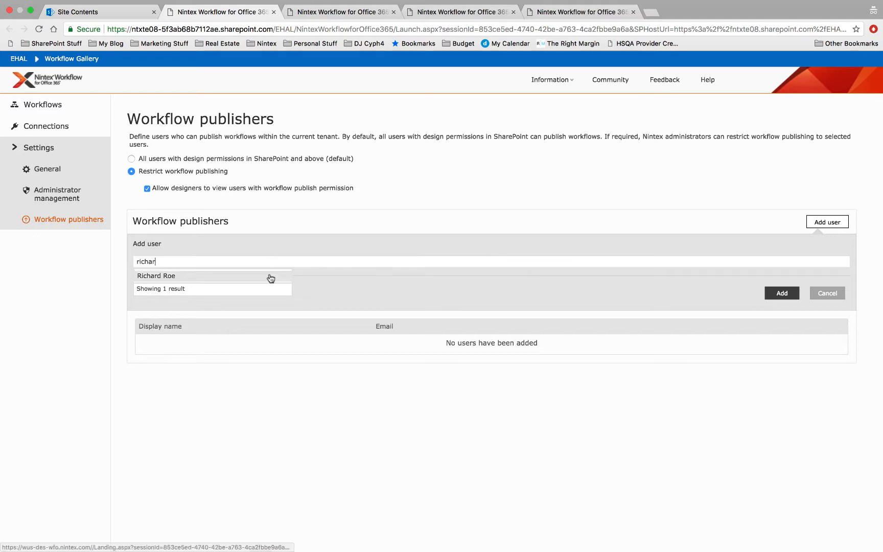
pyautogui.click(270, 276)
pyautogui.click(785, 296)
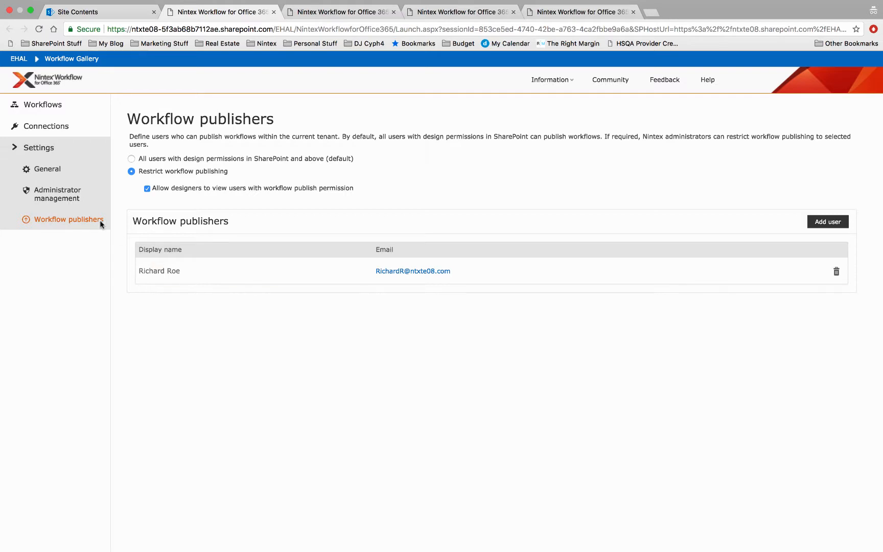
# Step: Open the Connections page and look at the options for creating a new shared connection
pyautogui.click(47, 124)
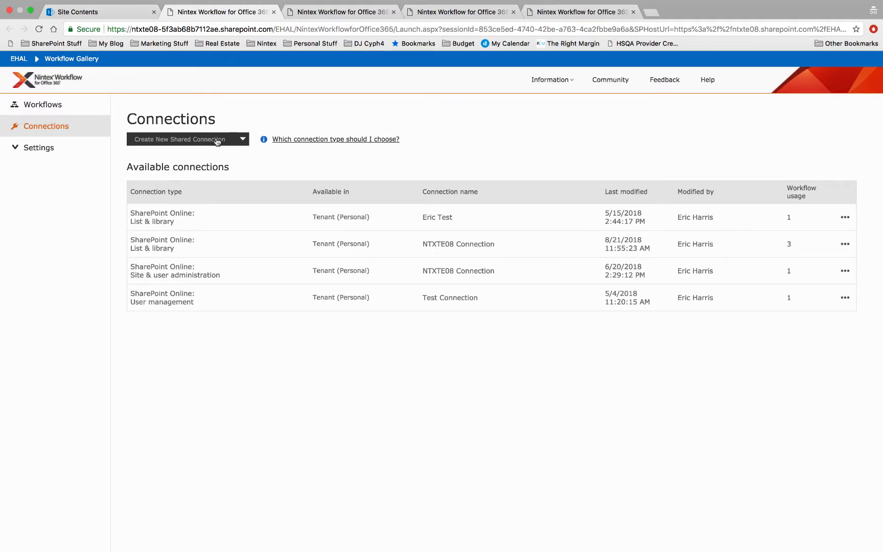
pyautogui.click(243, 141)
pyautogui.click(265, 159)
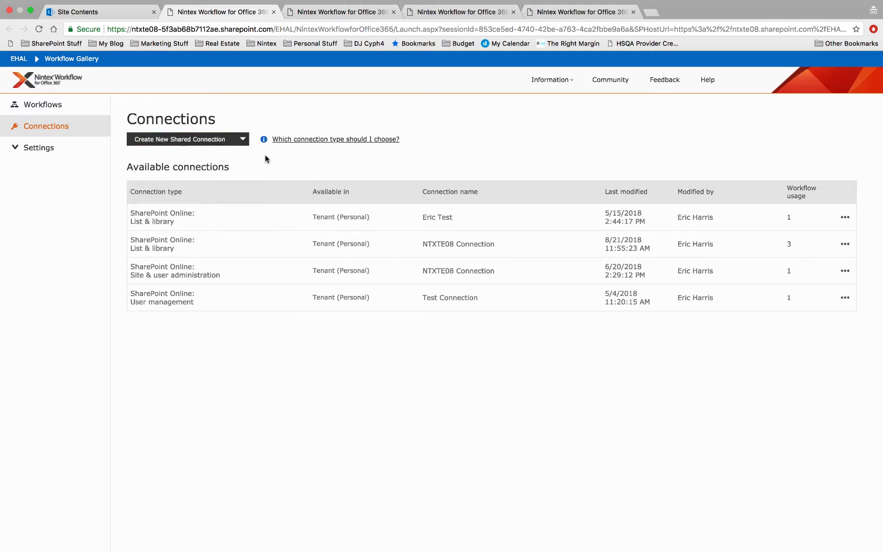
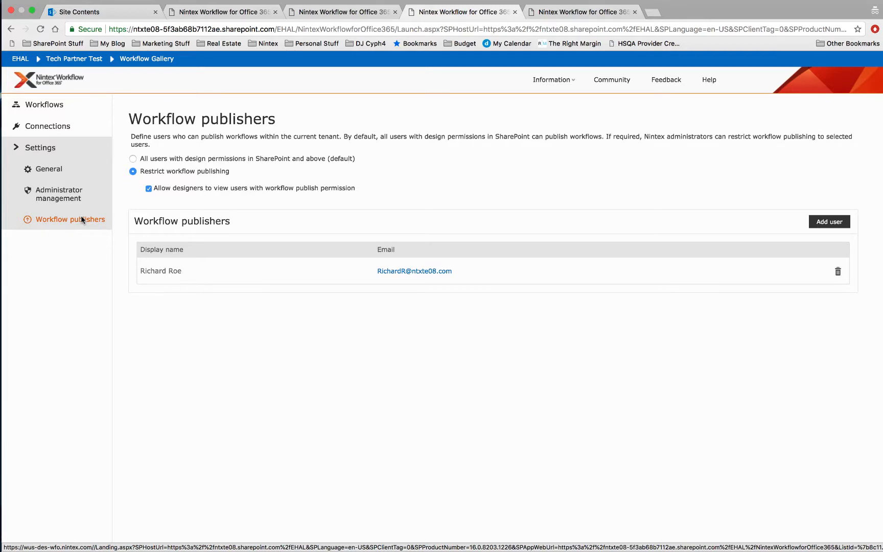
# Step: Remove the administrator who is not a workflow publisher from the unlocked Nintex administrators
pyautogui.click(58, 194)
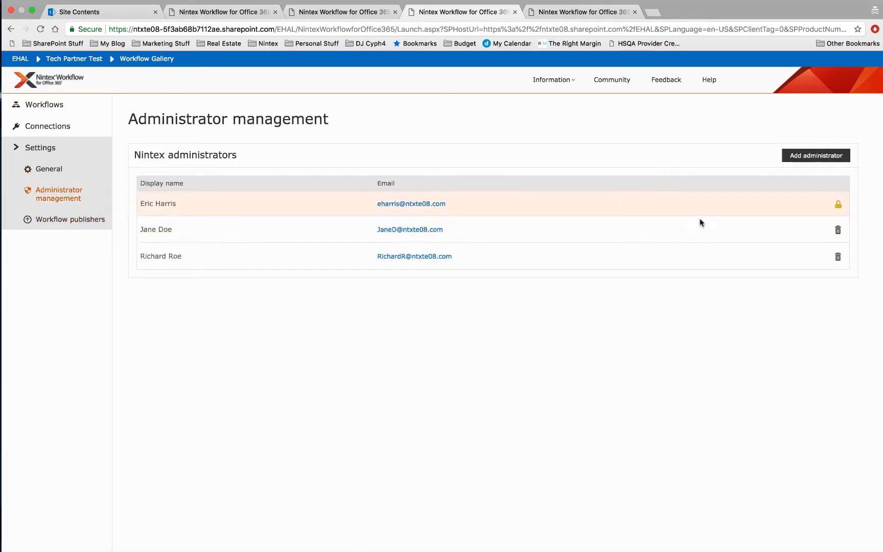
pyautogui.click(837, 229)
pyautogui.click(484, 319)
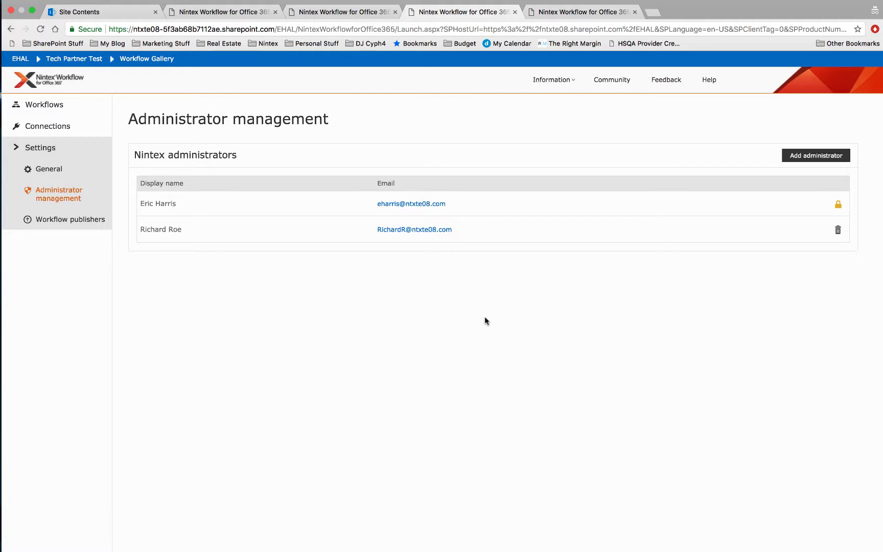
# Step: Switch to the non-publishing user's Firefox session and open Nintex Workflow from the Documents library
pyautogui.hotkey('ctrl', 'Right')
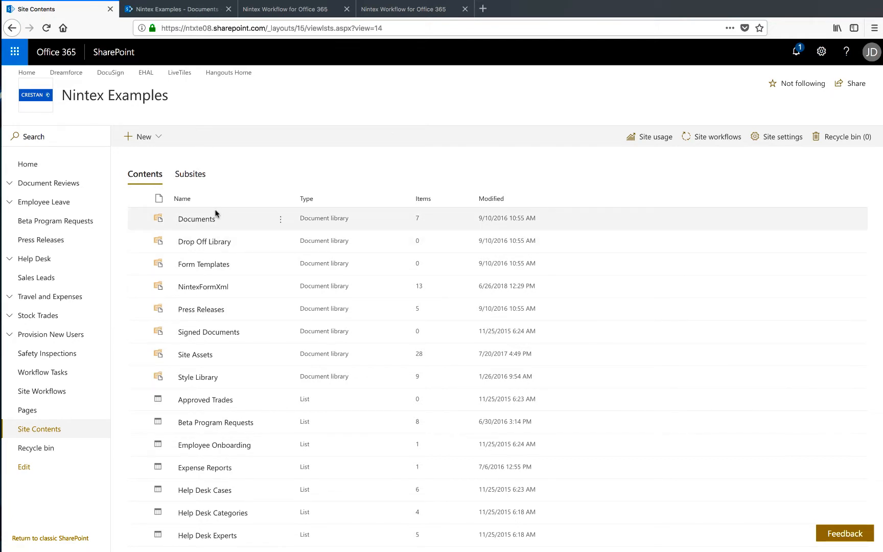
pyautogui.click(178, 10)
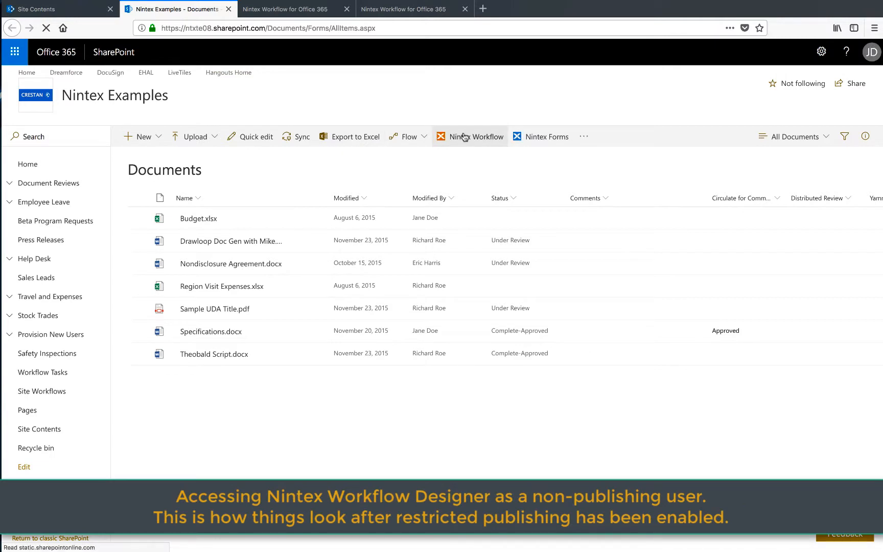
pyautogui.click(463, 136)
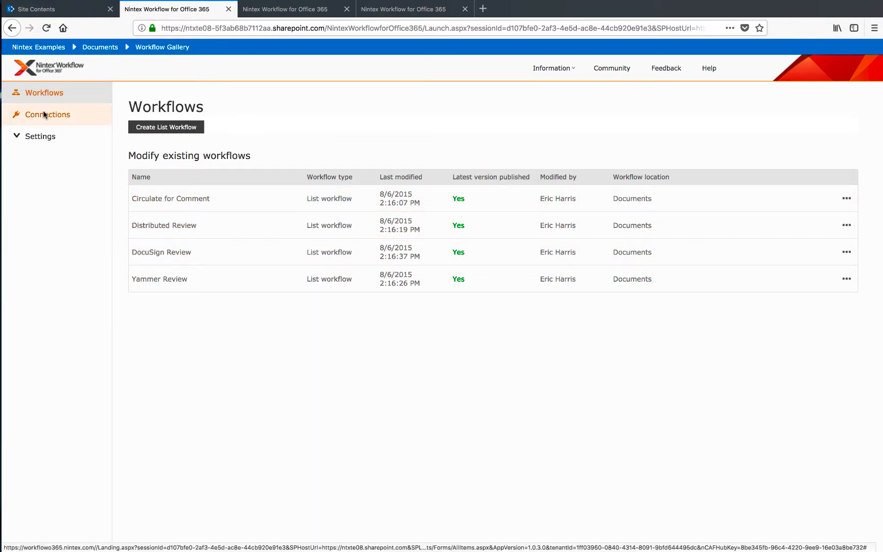
# Step: Review the Connections, Administrator management and Workflow publishers pages as the non-publishing user
pyautogui.click(45, 114)
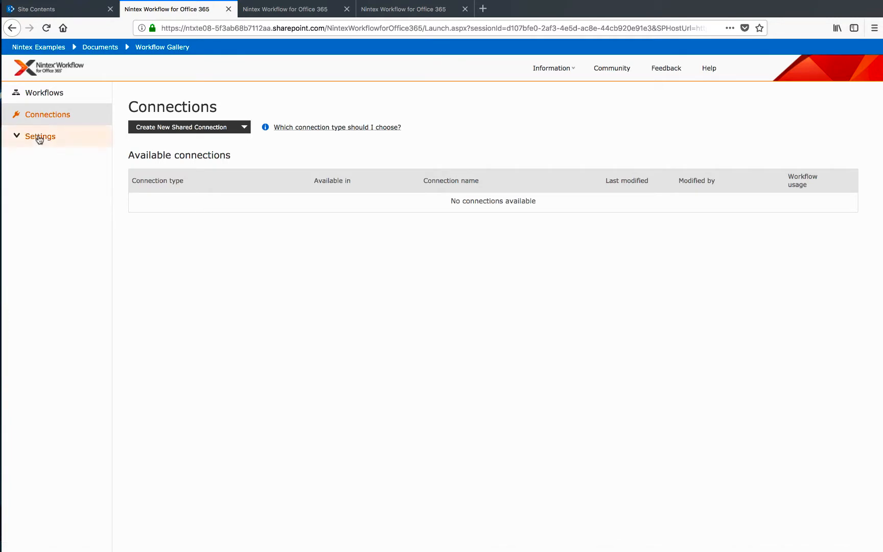
pyautogui.click(40, 137)
pyautogui.click(61, 182)
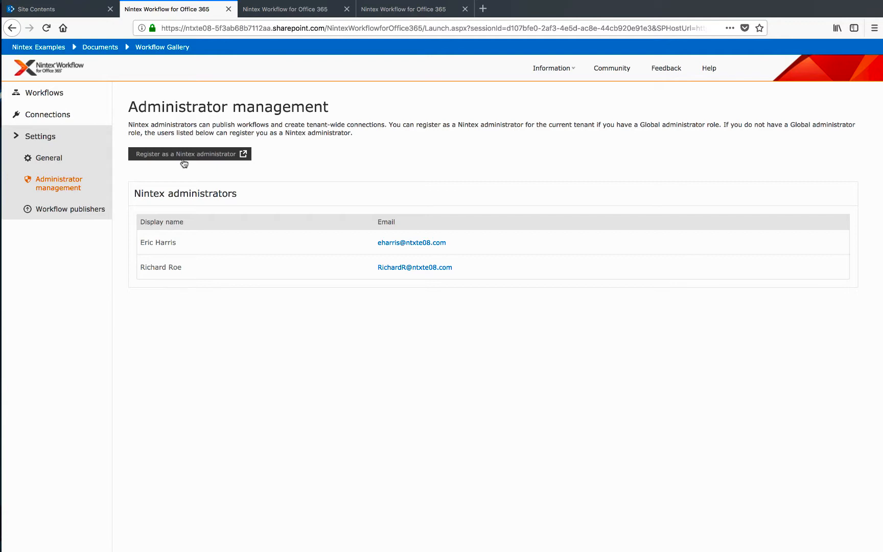
pyautogui.click(78, 207)
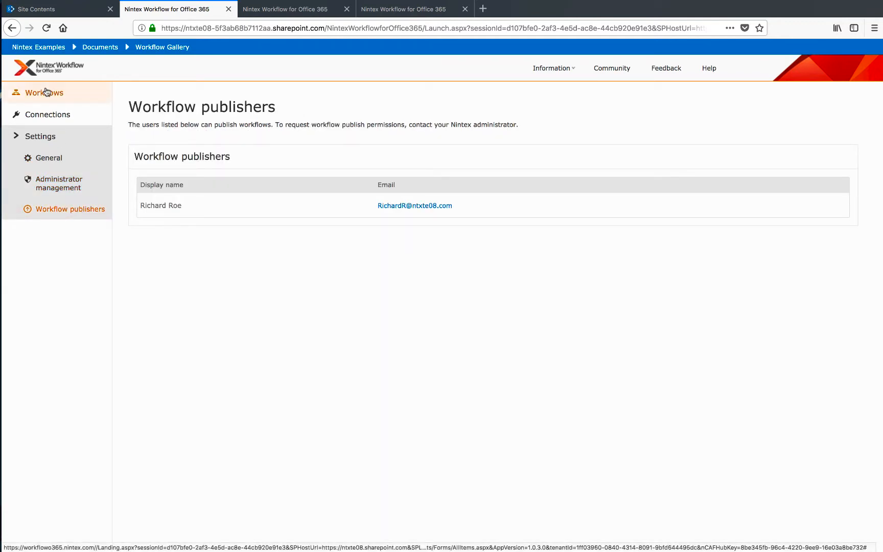
# Step: Create a new list workflow for the Documents library
pyautogui.click(50, 93)
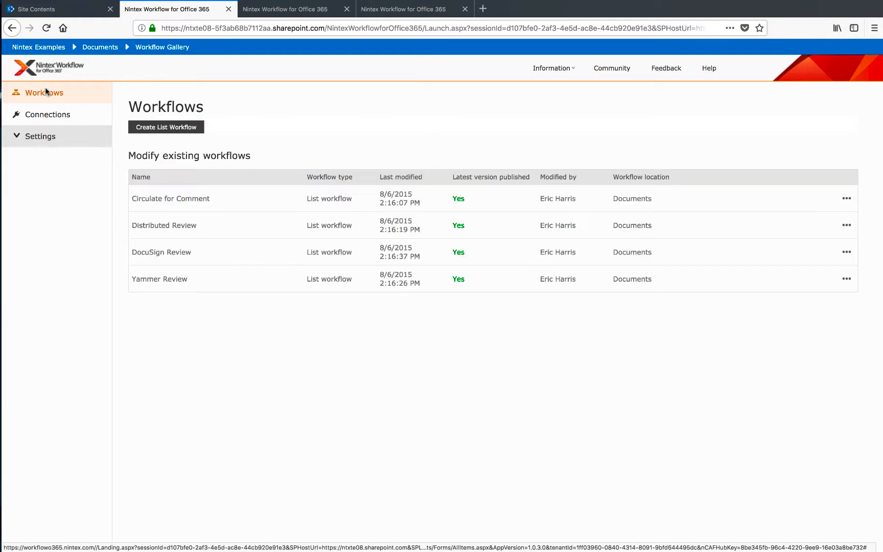
pyautogui.click(171, 128)
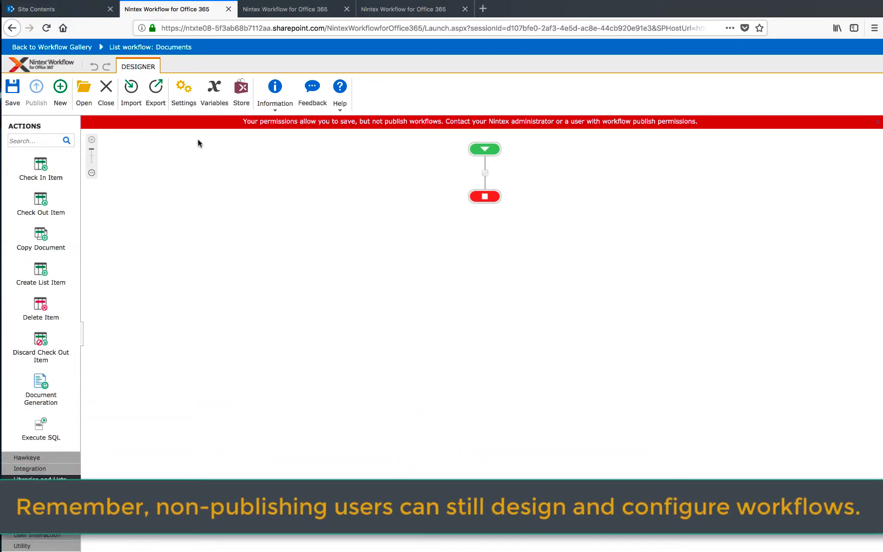
pyautogui.click(33, 139)
pyautogui.write('send')
pyautogui.moveTo(41, 350); pyautogui.dragTo(6, 365)
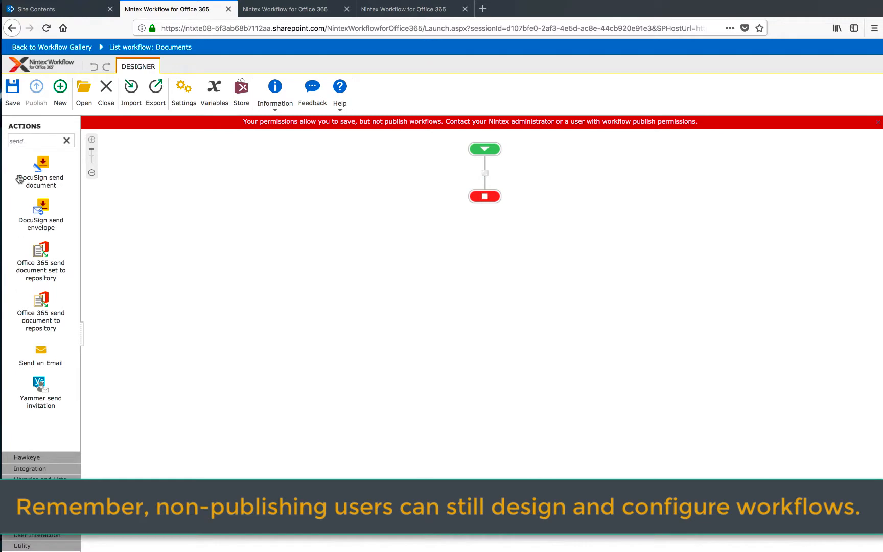
# Step: Find the Log to History List action by searching for "log" and place it between the workflow's start and end
pyautogui.doubleClick(46, 139)
pyautogui.write('log')
pyautogui.moveTo(36, 166); pyautogui.dragTo(484, 174)
# Step: Enter a message beginning with "cannot" in the Log to History List action and save its configuration
pyautogui.doubleClick(486, 230)
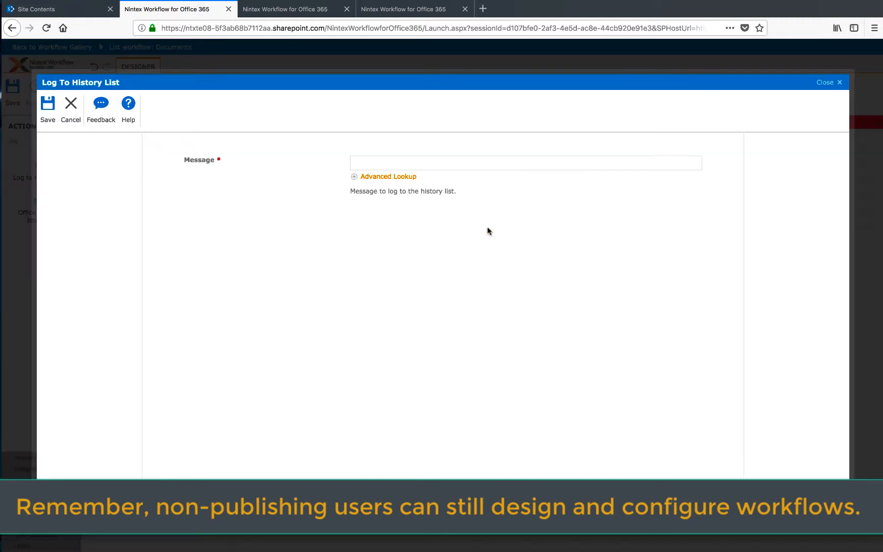
pyautogui.click(392, 159)
pyautogui.write('cannot')
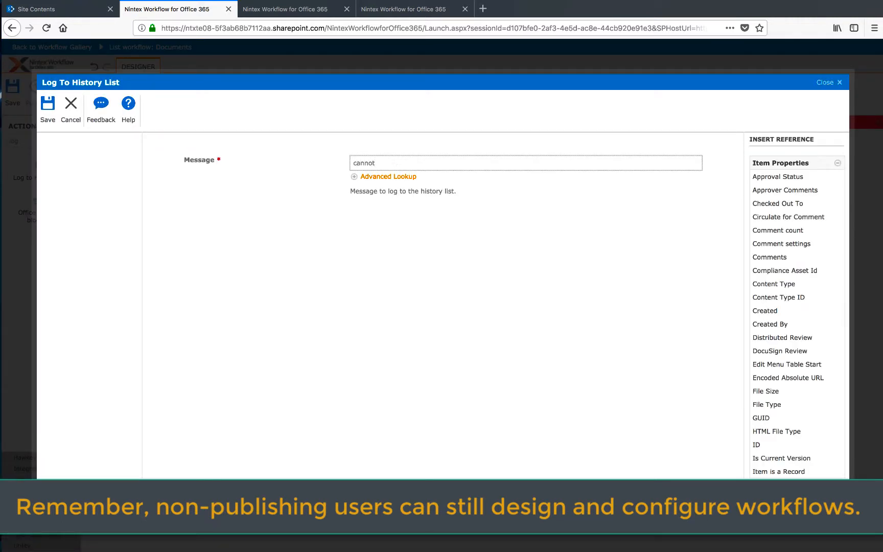
pyautogui.write(' publsih')
pyautogui.press('BackSpace')
pyautogui.press('BackSpace')
pyautogui.click(48, 109)
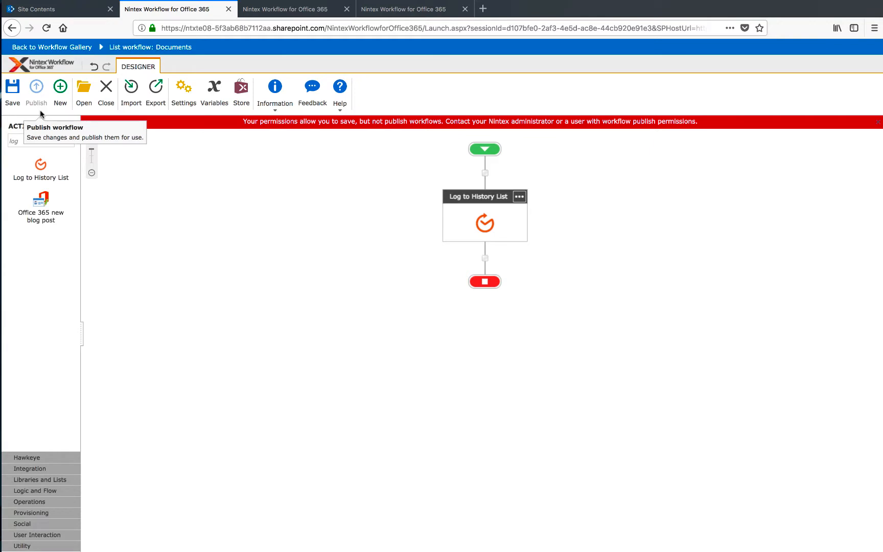
# Step: Save the workflow under the name "publish test" and close it
pyautogui.click(17, 93)
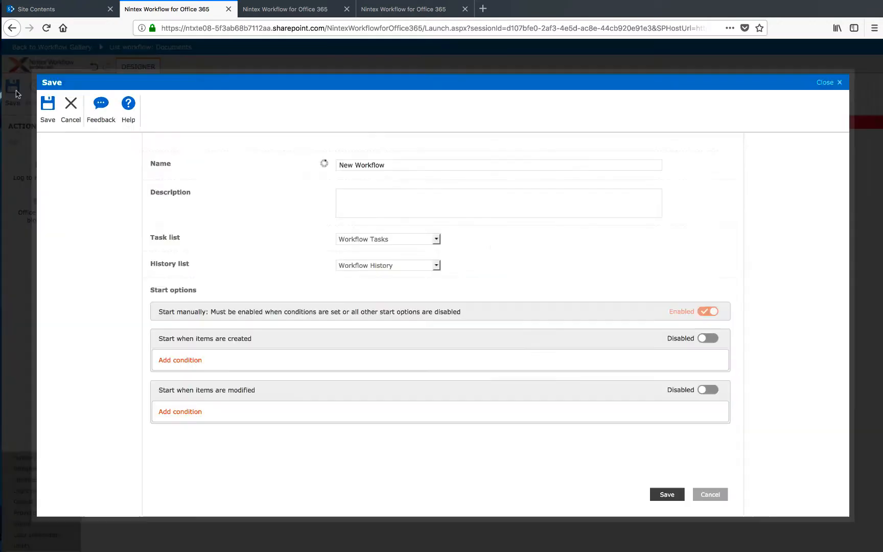
pyautogui.doubleClick(388, 162)
pyautogui.tripleClick(389, 163)
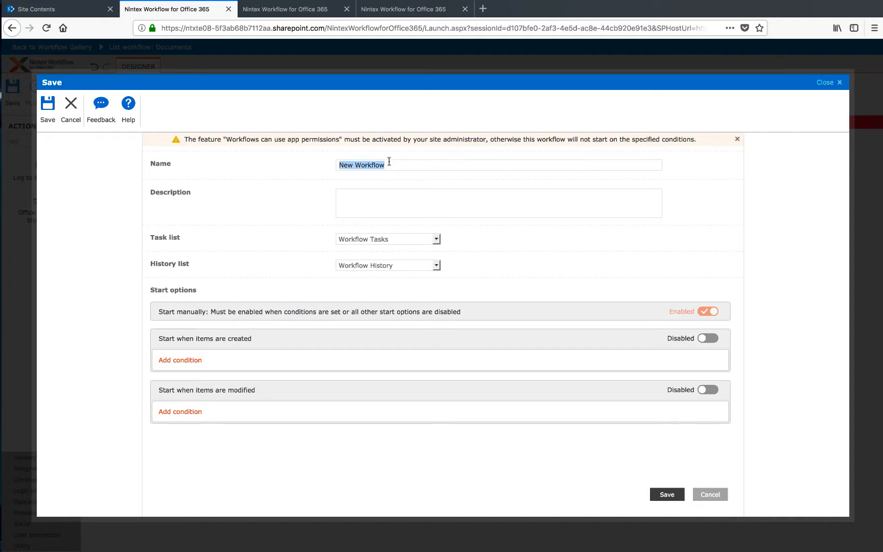
pyautogui.write('pulish e')
pyautogui.press('BackSpace')
pyautogui.press('BackSpace')
pyautogui.press('BackSpace')
pyautogui.press('BackSpace')
pyautogui.write('blish test')
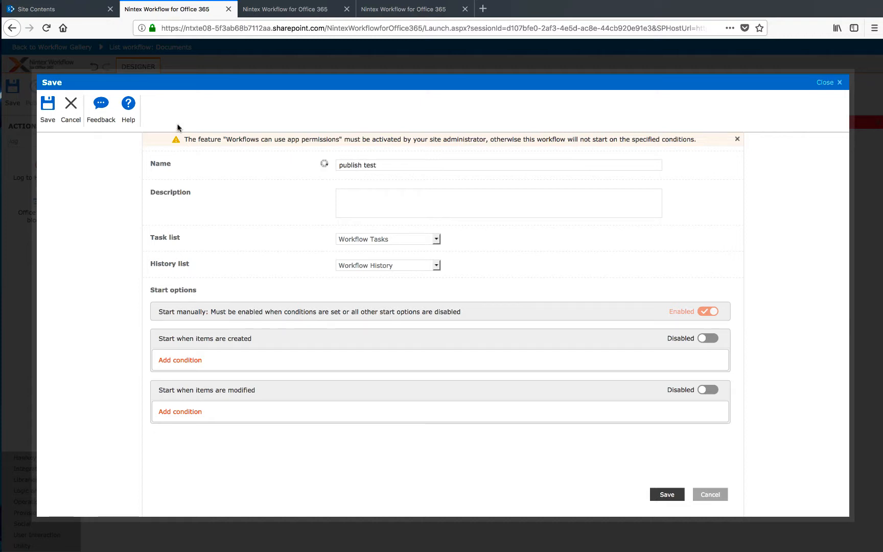
pyautogui.click(53, 112)
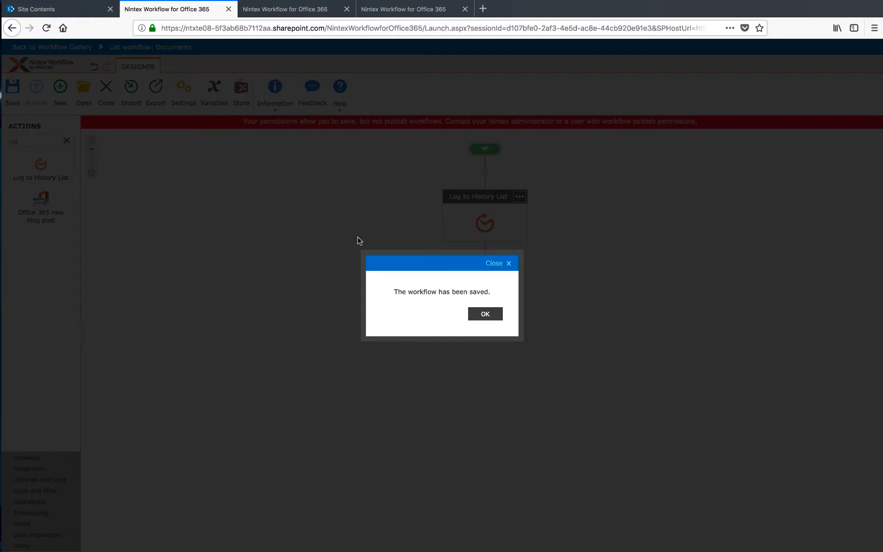
pyautogui.click(489, 318)
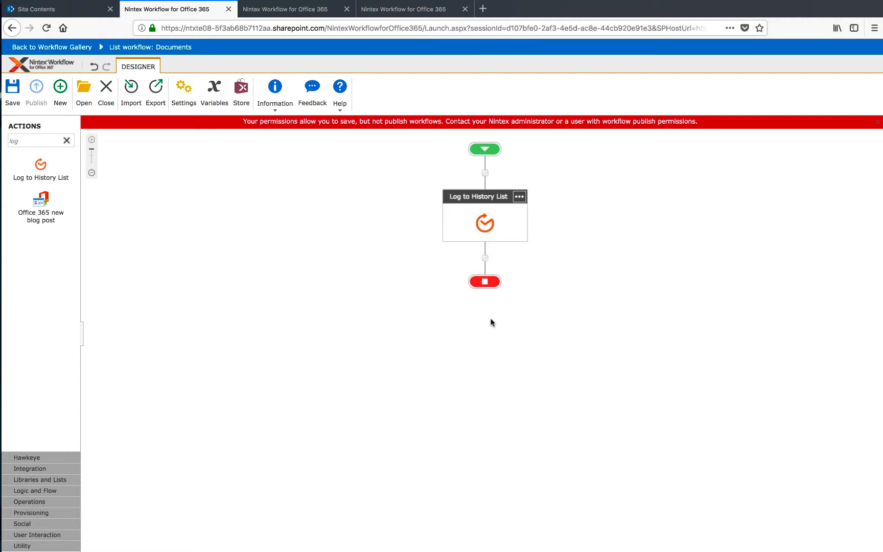
pyautogui.click(105, 91)
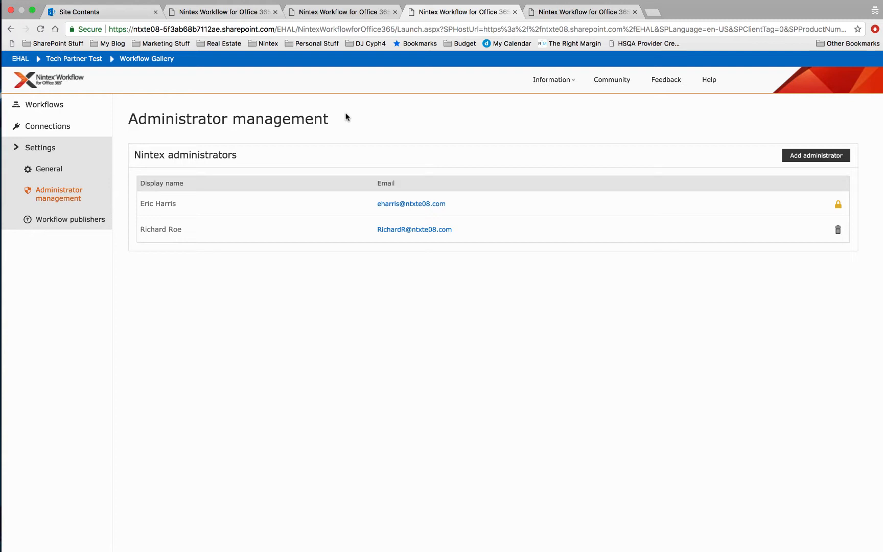
# Step: Return to the administrator's Chrome session and open the "publish test" workflow from the Documents workflow gallery in the designer
pyautogui.click(133, 8)
pyautogui.click(479, 149)
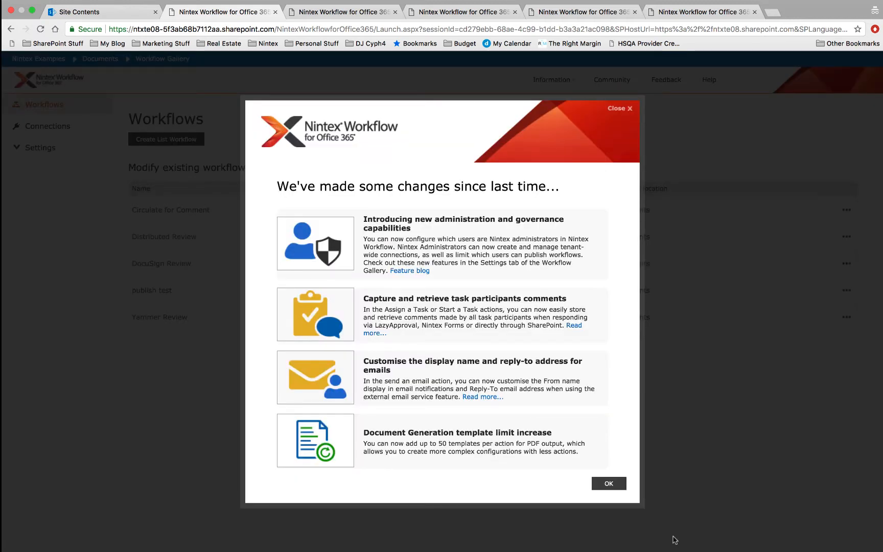
pyautogui.moveTo(661, 548)
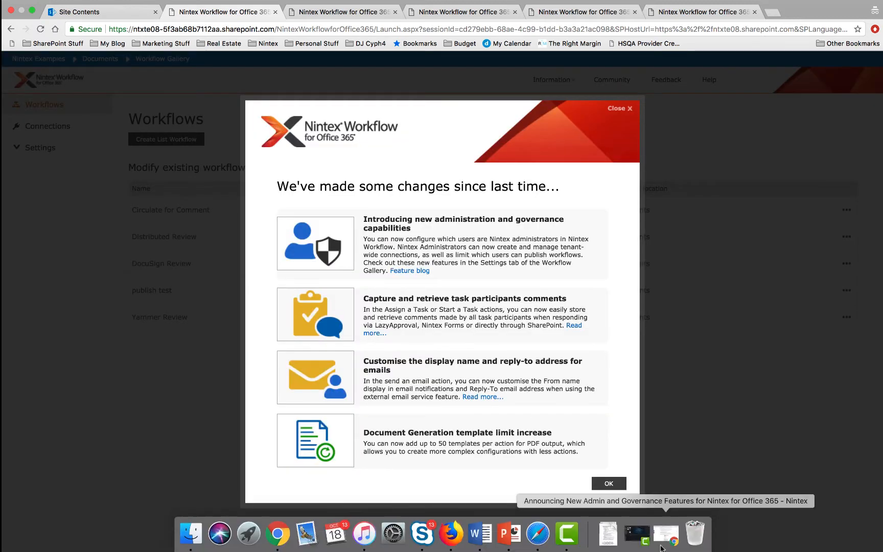
pyautogui.click(608, 482)
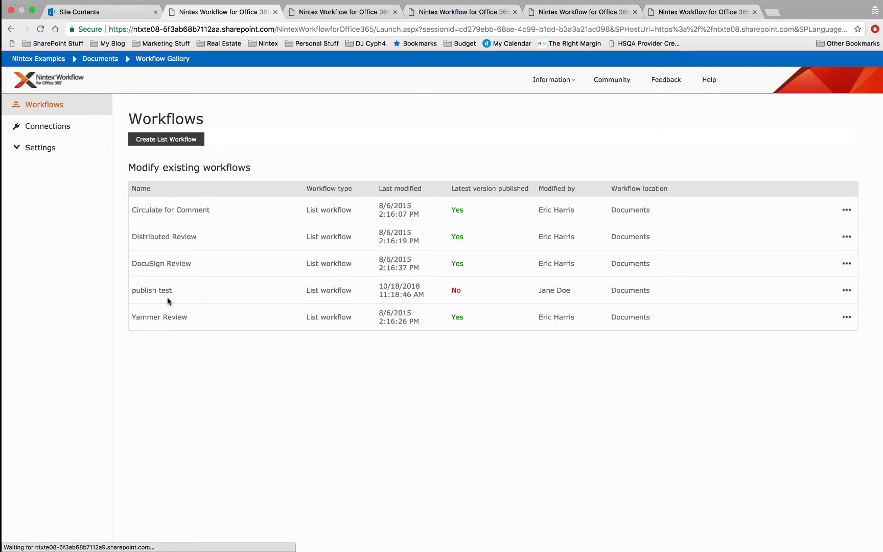
pyautogui.click(847, 290)
pyautogui.click(817, 304)
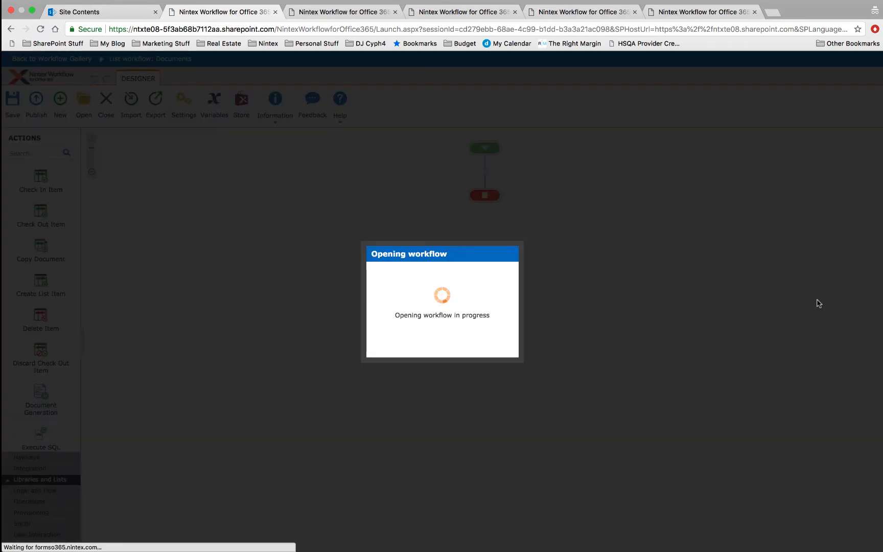